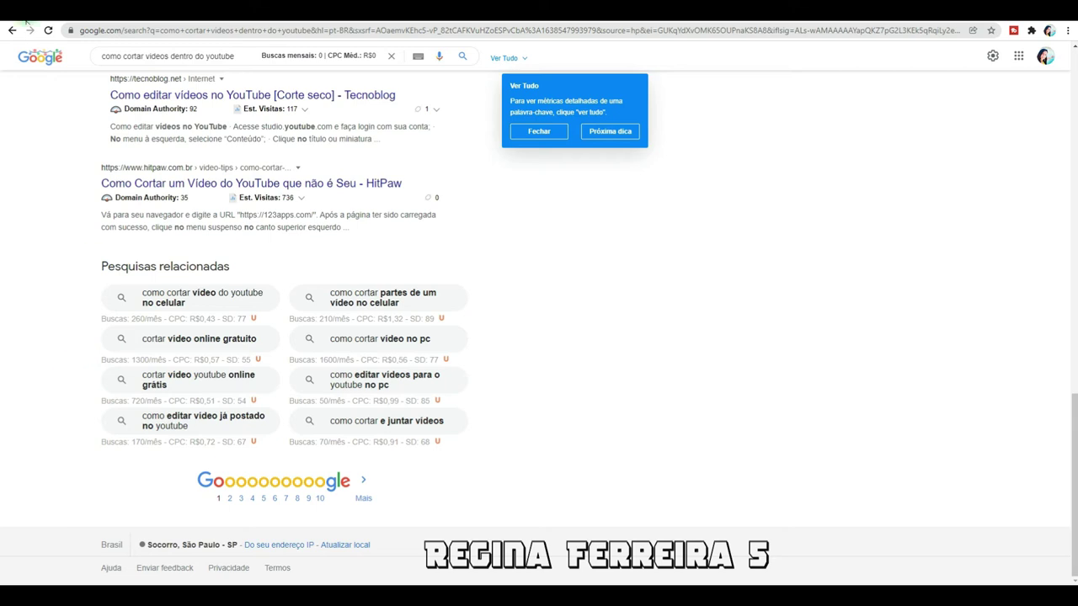
- In YouTube Studio, remove the tags "arrumar video no youtube", "tutorial" and "cortar video" from the video's tag list
click(48, 20)
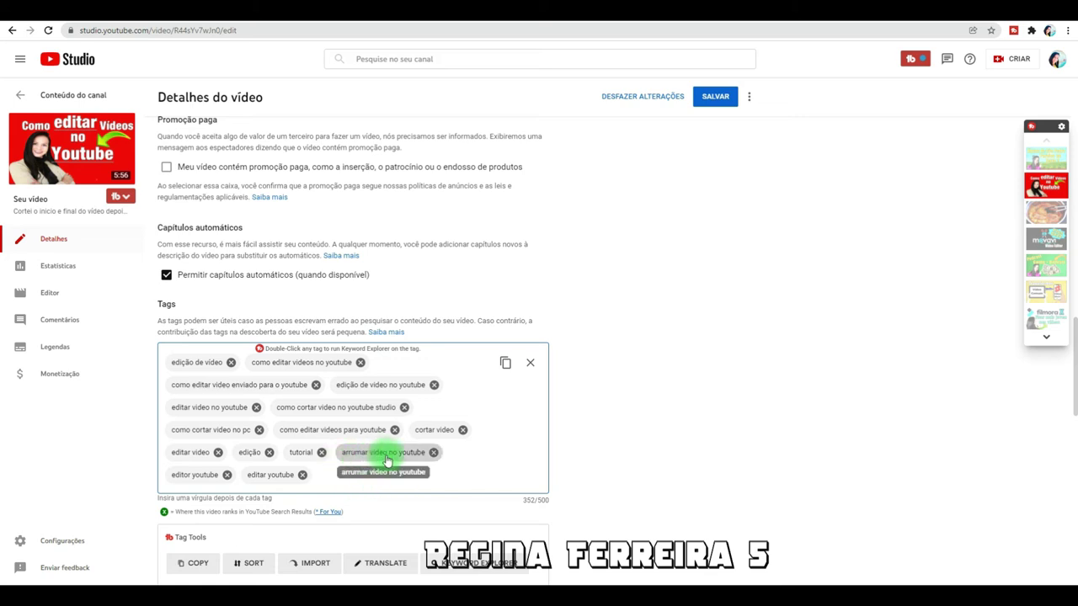
click(432, 452)
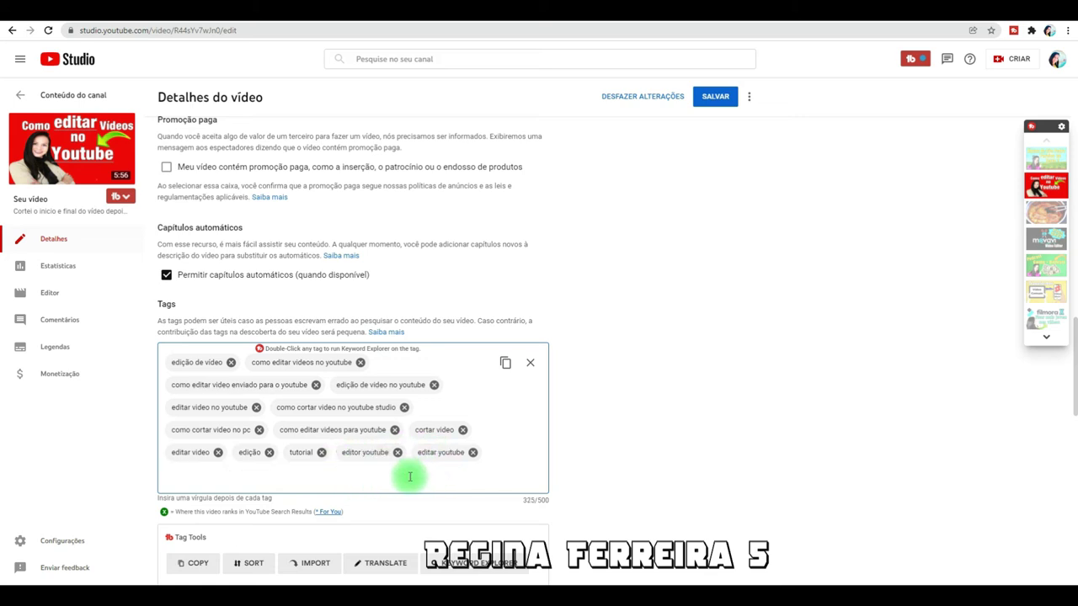
click(321, 454)
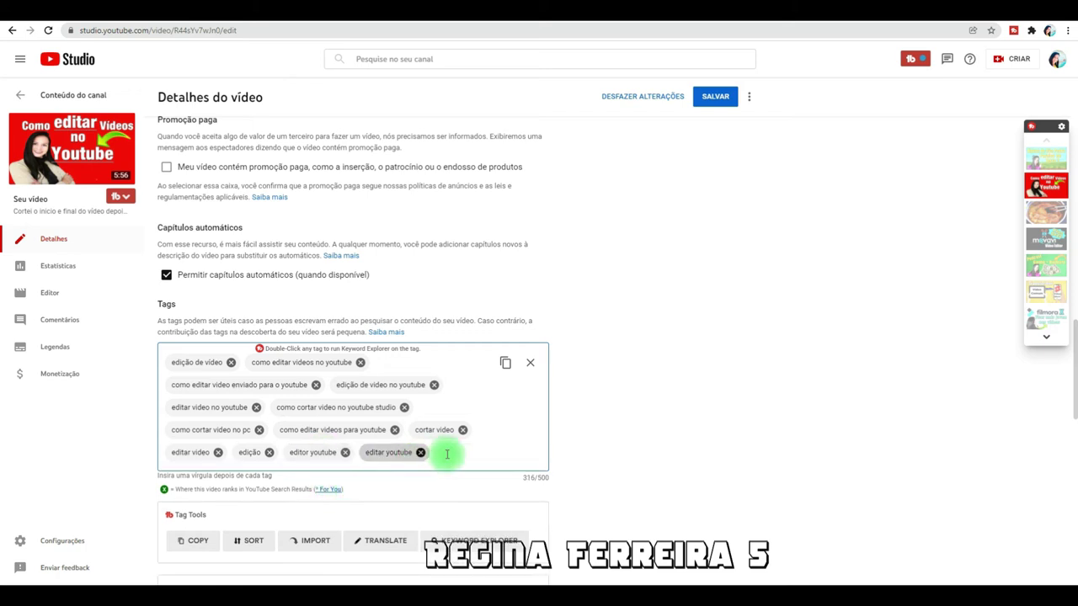
click(455, 453)
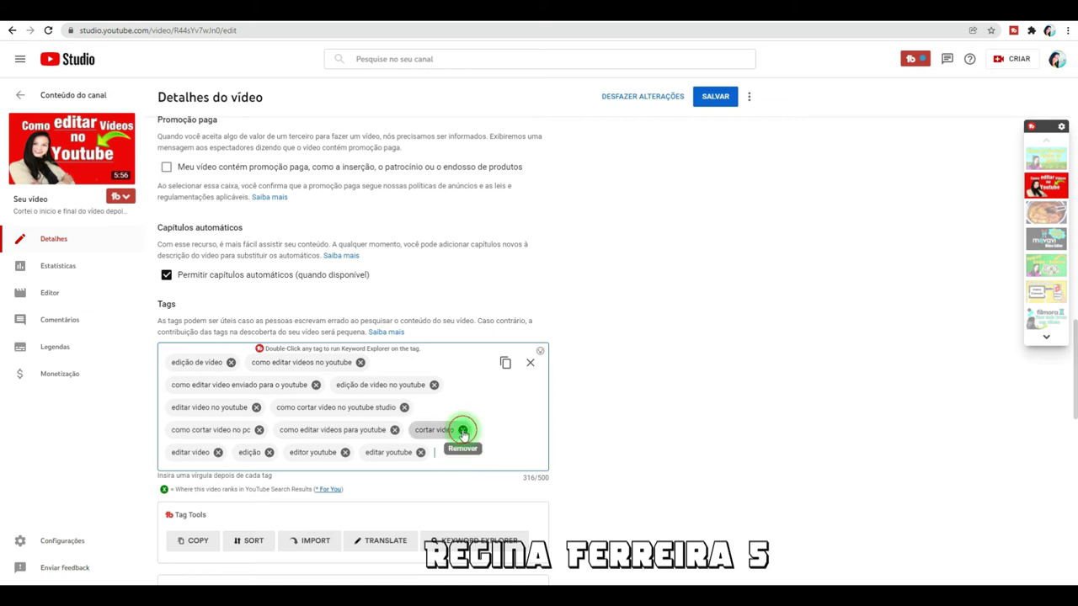
click(462, 430)
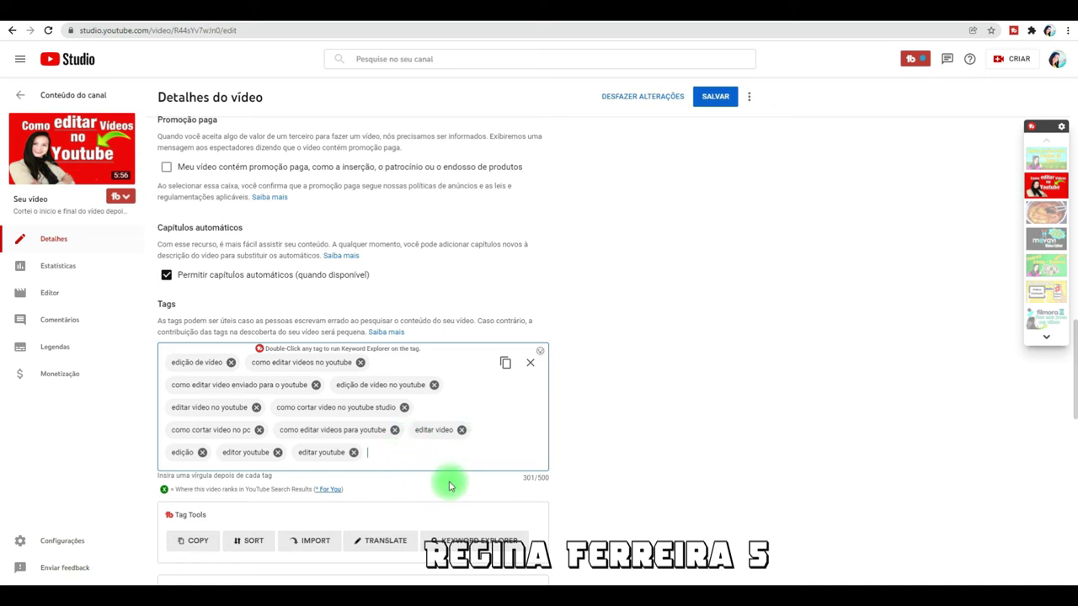
- Paste the copied video description text at the end of the tag list as additional tags
key(ctrl+v)
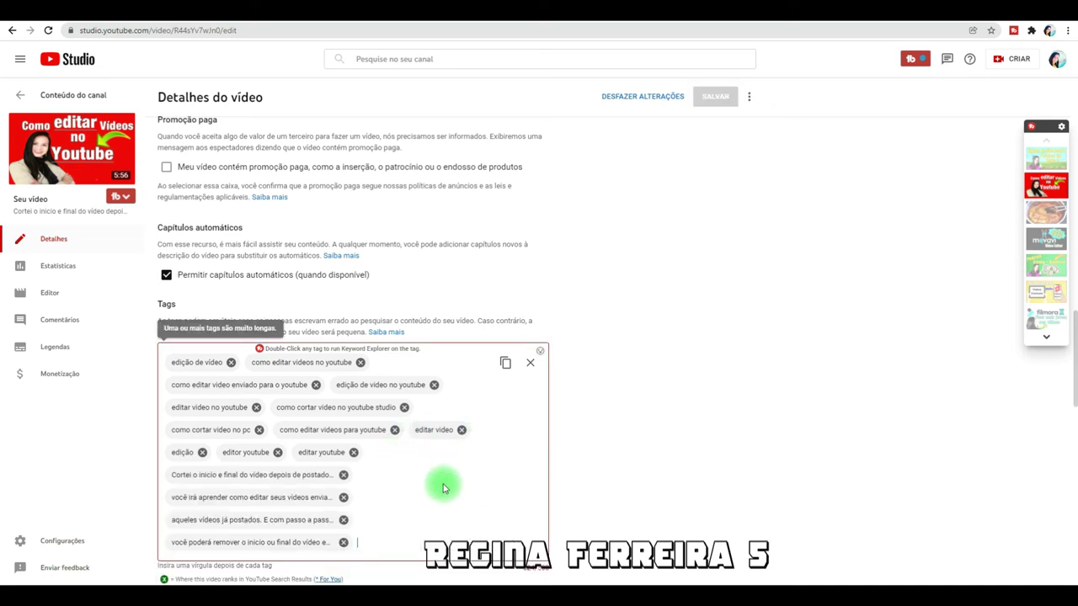
scroll(438, 490, down, 2)
scroll(302, 376, up, 2)
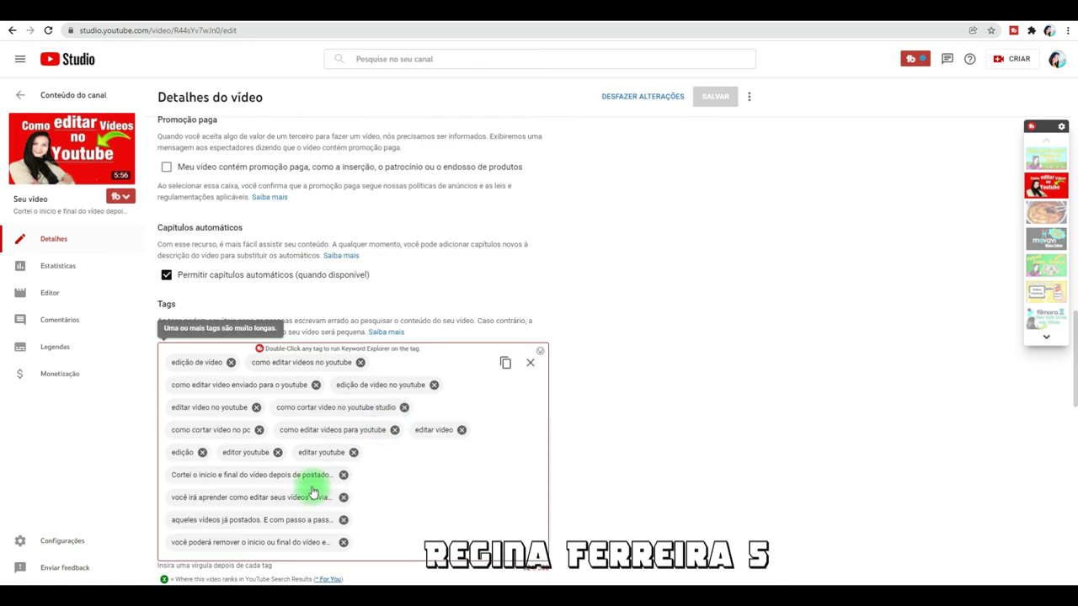
- Edit the first pasted tag, beginning "Cortei o inicio", and remove the words "e final" from it
click(185, 476)
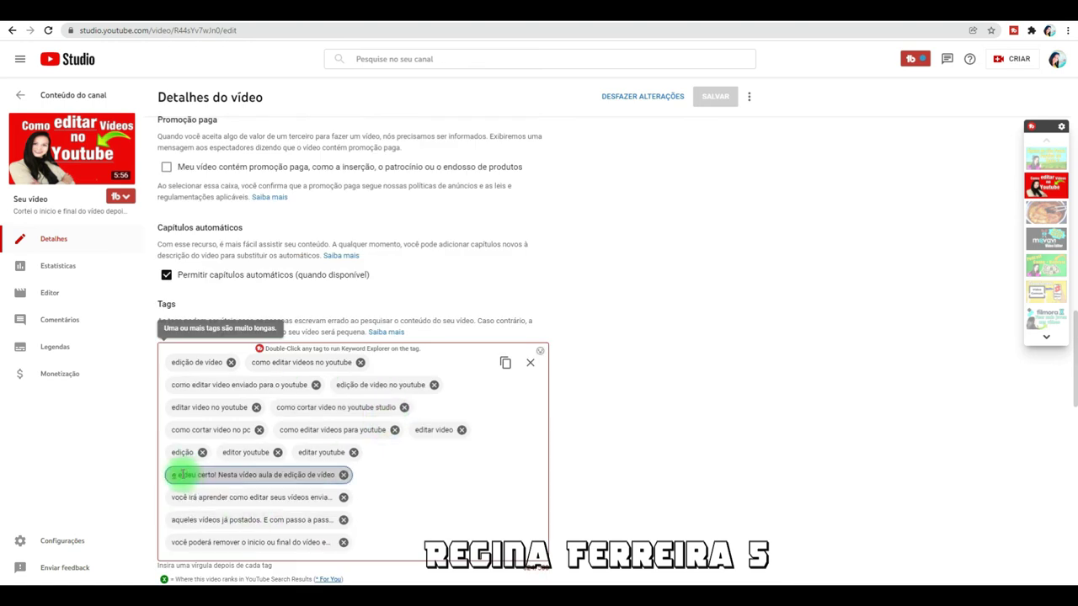
click(189, 473)
drag(190, 473, 189, 474)
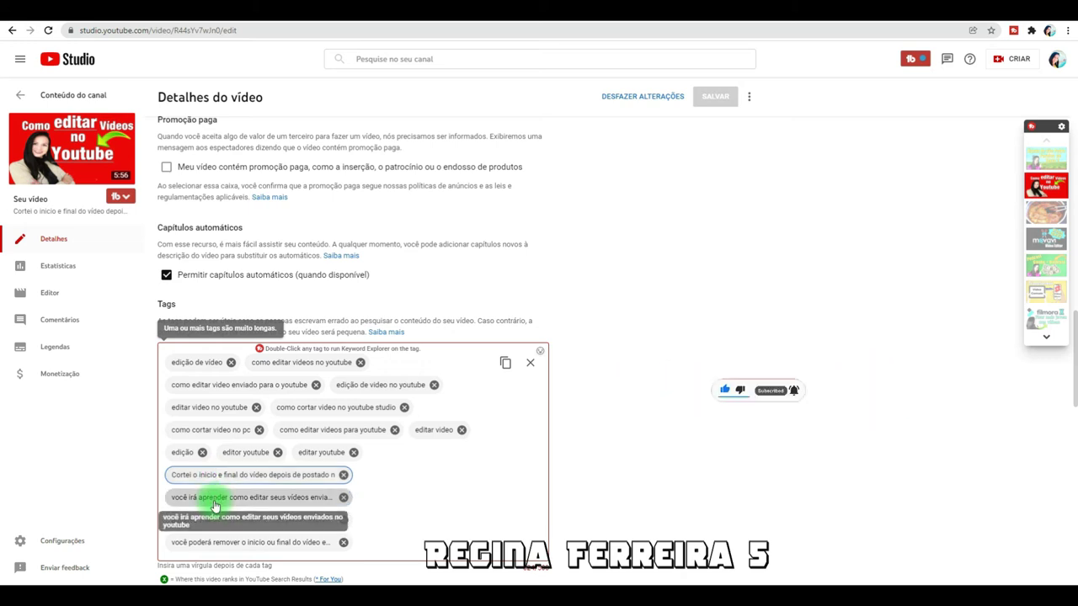
triple_click(223, 475)
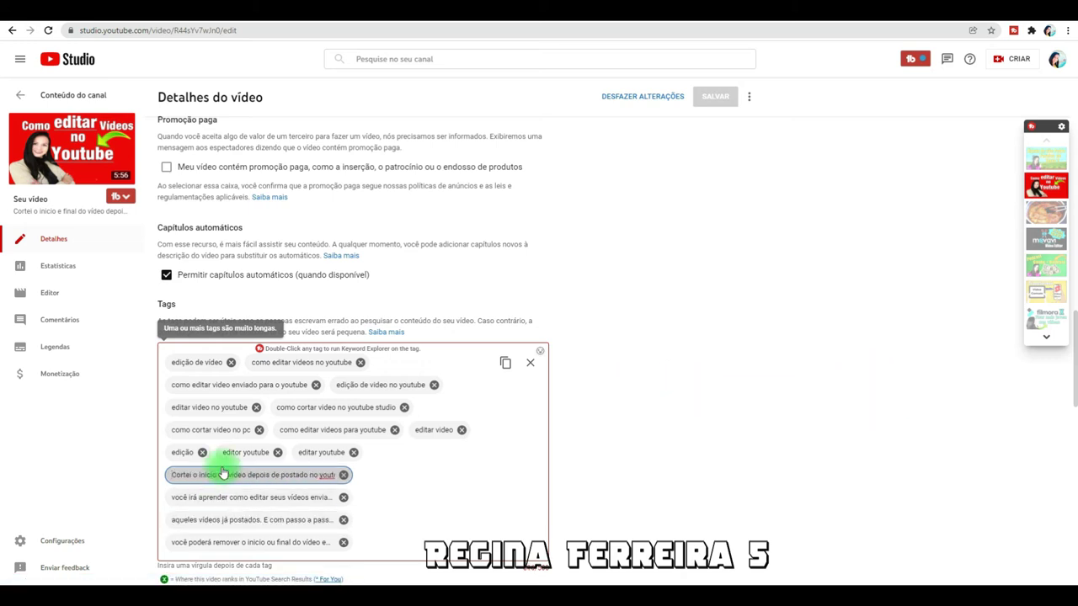
- Trim the end of the first pasted tag so it reads "Cortei o inicio do vídeo depois de postado"
key(Right)
key(Right)
key(Right)
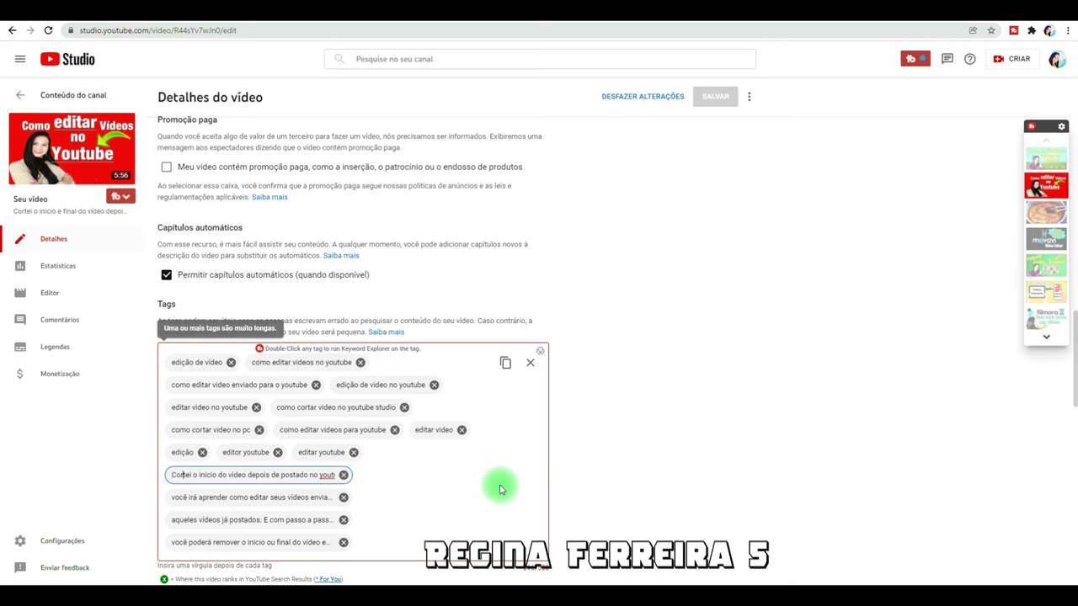
key(Right)
key(Right)
key(Right)
key(Right)
key(Right)
key(Right)
key(Right)
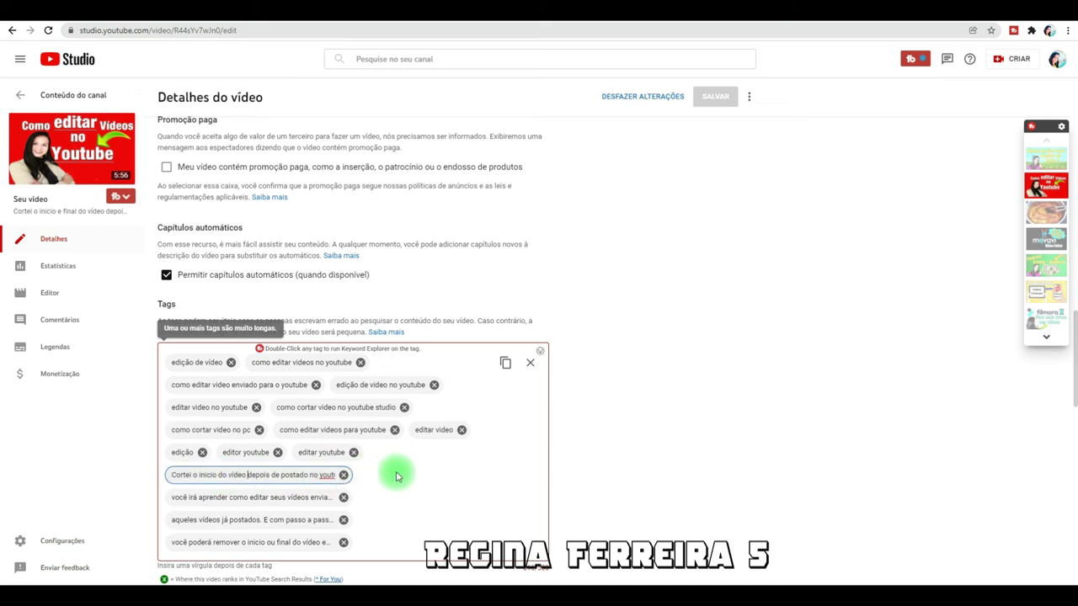
key(Right)
key(Right)
key(Right)
key(Right)
key(Right)
key(Right)
key(Right)
key(Right)
key(Right)
key(Right)
key(Right)
key(Right)
text(cer)
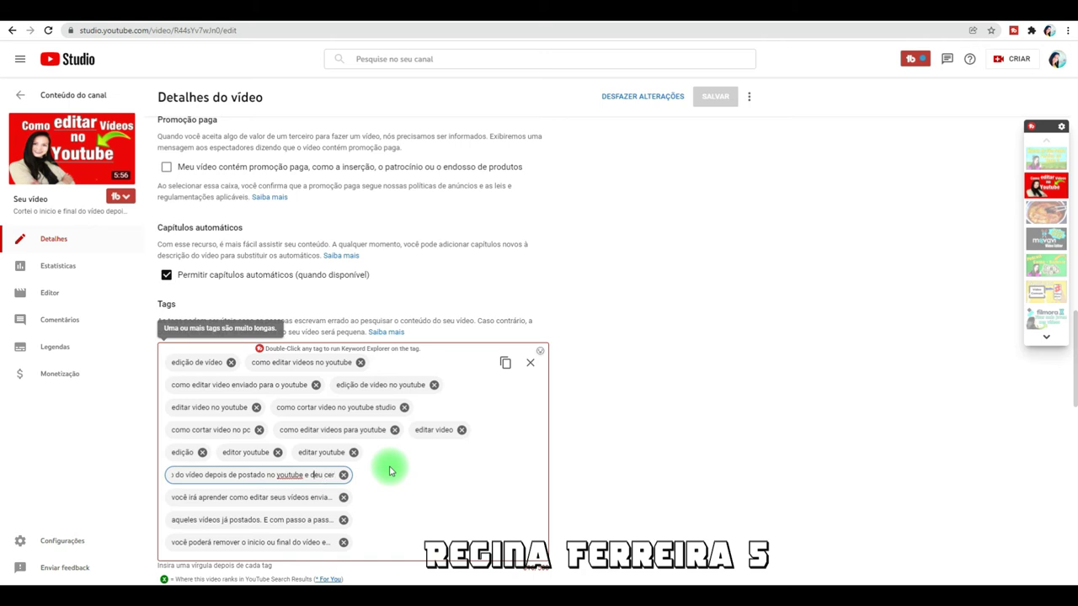
key(ctrl+z)
key(Delete)
key(Delete)
key(Delete)
key(Delete)
key(Delete)
key(Delete)
key(Delete)
key(Delete)
key(Delete)
key(Delete)
key(Delete)
key(Delete)
key(Delete)
key(Delete)
key(Delete)
key(Delete)
key(Delete)
key(Delete)
key(Delete)
key(Delete)
key(Delete)
key(Delete)
key(Delete)
key(Delete)
key(Delete)
key(Delete)
key(Delete)
key(Delete)
key(Delete)
key(Delete)
key(Delete)
key(Delete)
key(Delete)
key(Delete)
key(Delete)
key(Delete)
key(Delete)
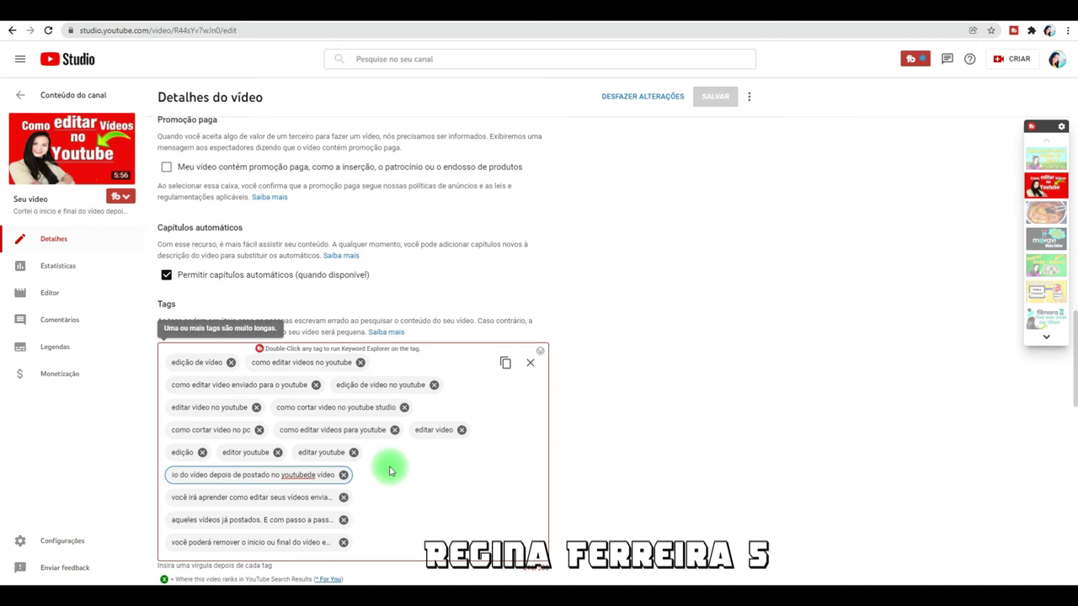
key(BackSpace)
key(BackSpace)
key(BackSpace)
key(BackSpace)
key(BackSpace)
key(BackSpace)
key(BackSpace)
key(BackSpace)
key(BackSpace)
key(BackSpace)
key(BackSpace)
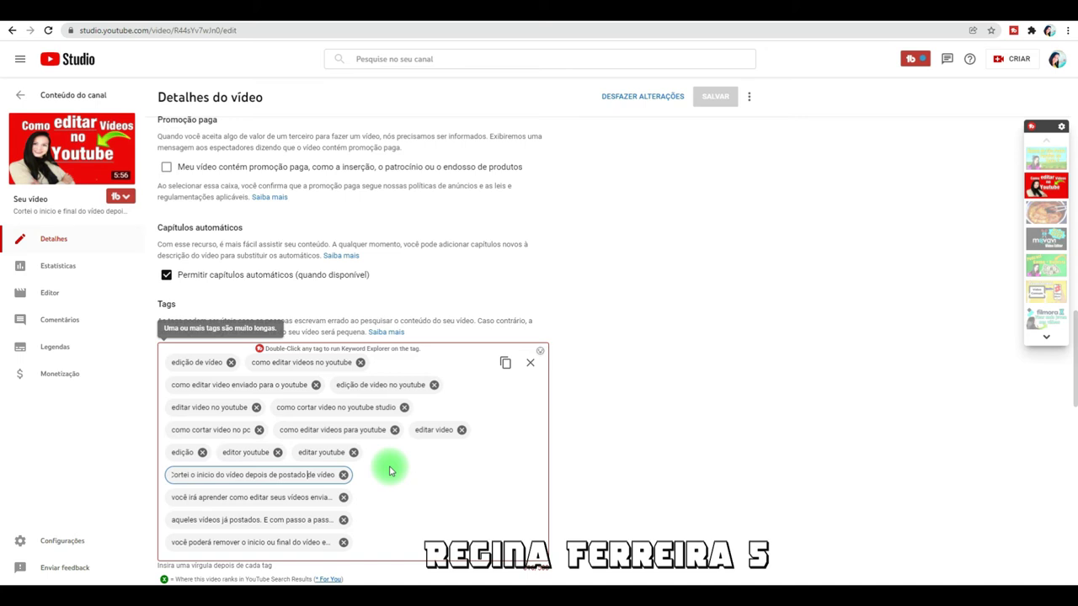
key(Delete)
key(Delete)
key(Delete)
key(Delete)
key(Delete)
key(Delete)
key(Delete)
key(Delete)
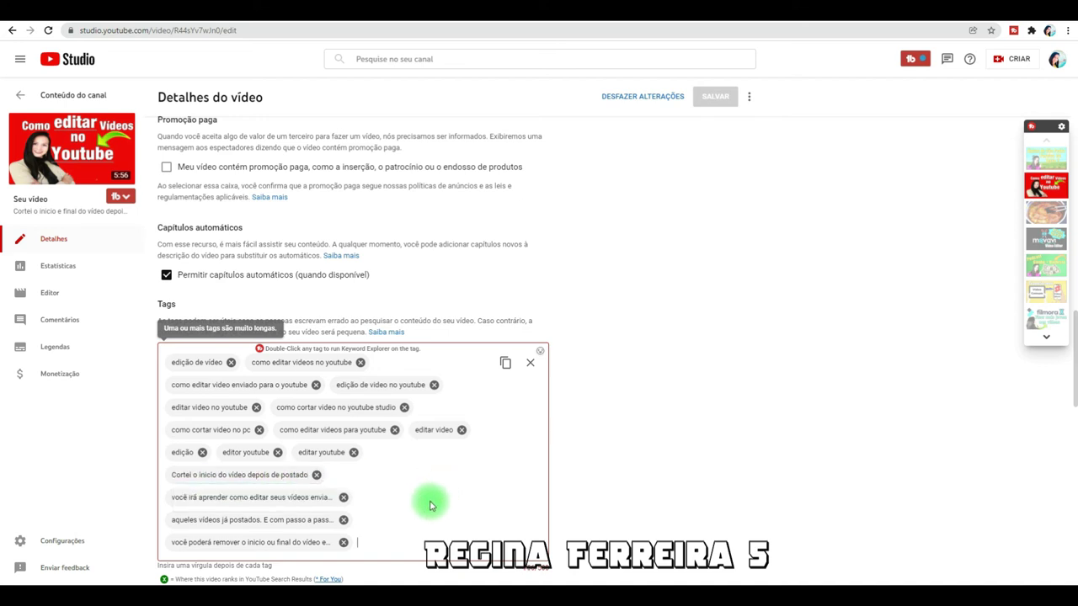
- Remove the opening words "você irá aprender" from the second pasted tag so it begins with "como editar"
scroll(430, 505, down, 1)
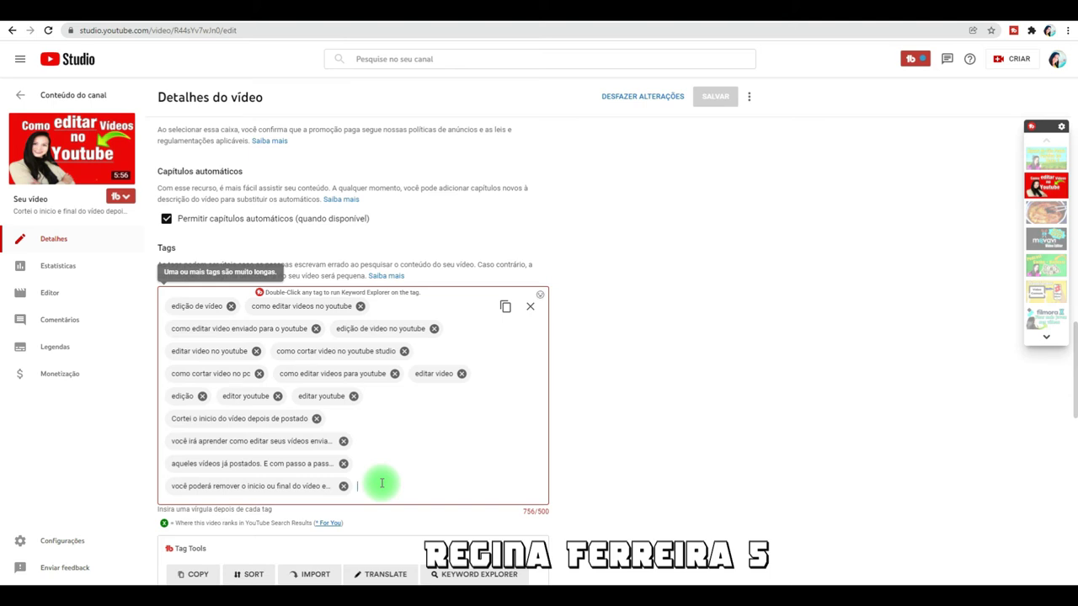
click(184, 445)
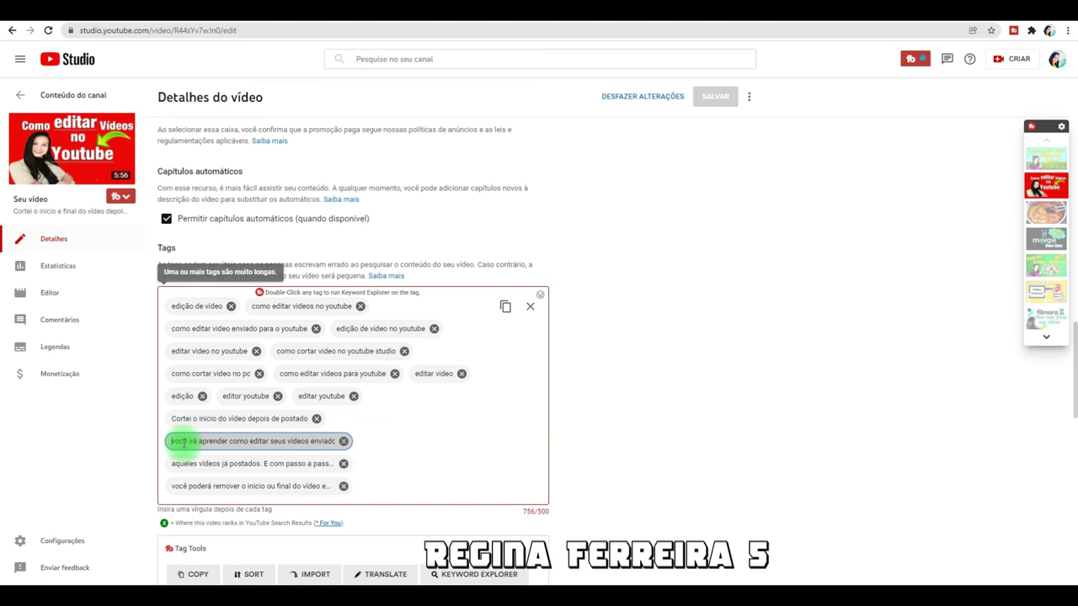
key(Right)
key(Right)
key(Right)
key(Right)
key(Right)
key(Right)
key(Right)
key(Right)
key(Right)
key(Right)
key(Right)
key(Right)
key(Right)
key(Right)
key(BackSpace)
key(BackSpace)
key(BackSpace)
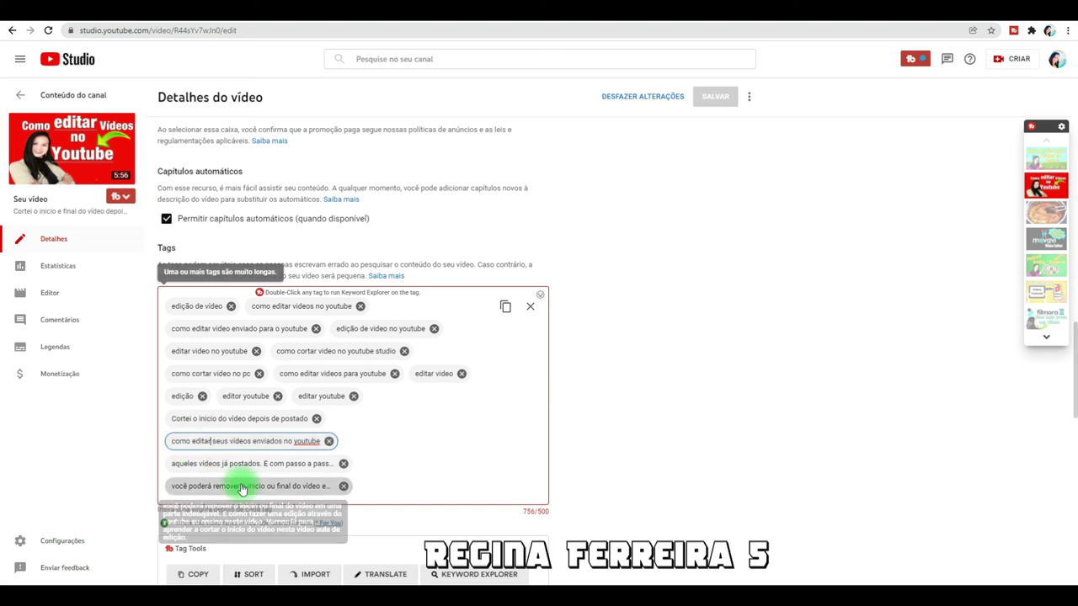
- Delete "seus" from the second pasted tag so it reads "como editar vídeos enviados no youtube"
key(Right)
key(Right)
key(Right)
key(Right)
key(Right)
key(Right)
key(Right)
key(Right)
key(Right)
key(Right)
key(Right)
key(Right)
key(Delete)
key(Delete)
key(Delete)
key(Delete)
key(Delete)
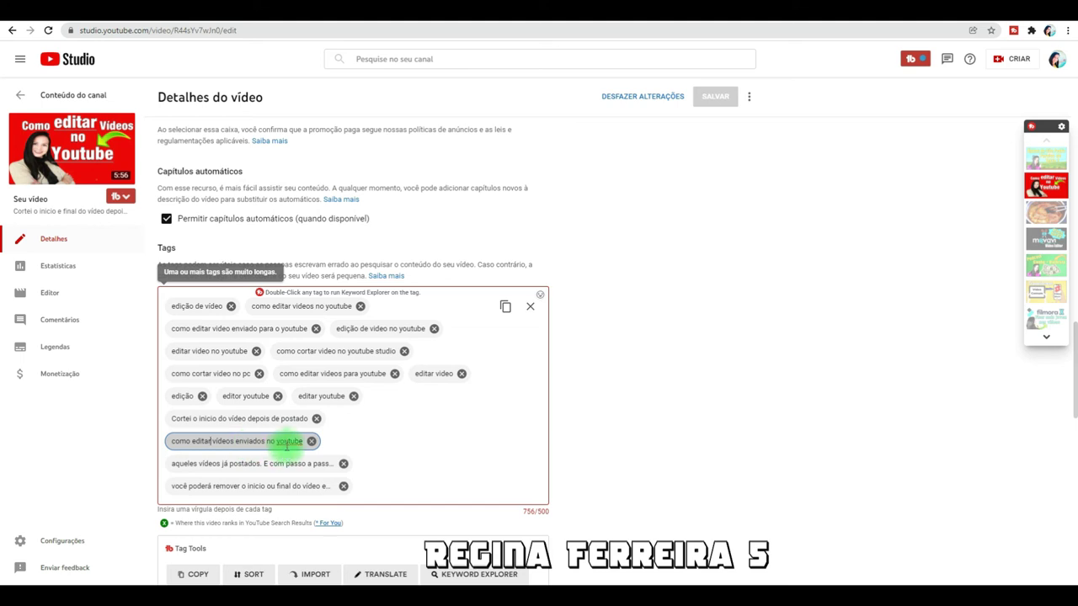
click(276, 441)
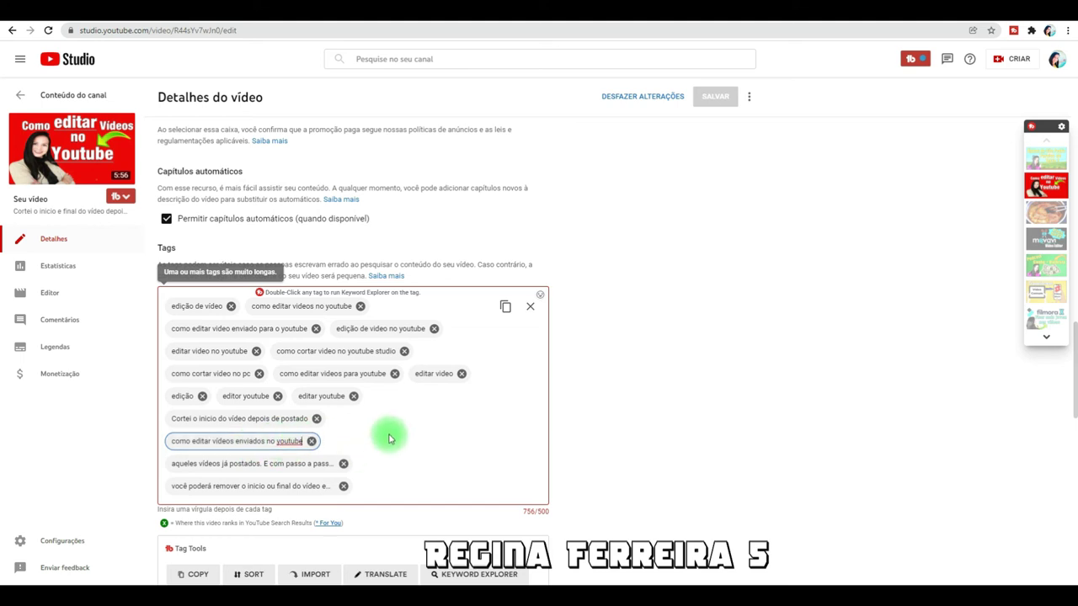
key(Return)
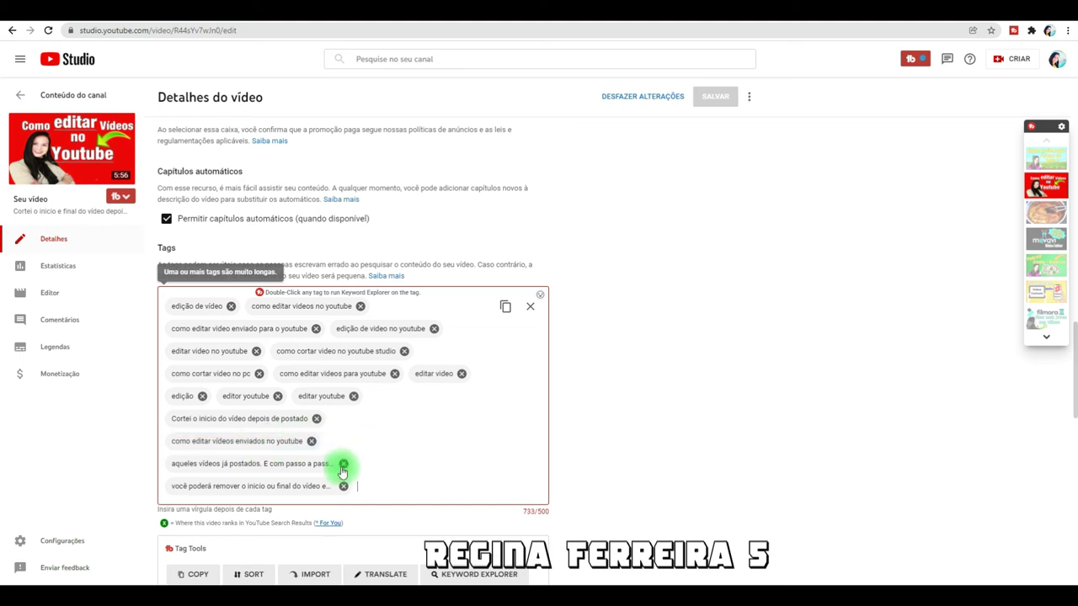
- Remove the opening words "aqueles vídeos já postados. E com" from the third pasted tag so it begins with "passo a passo"
click(193, 464)
key(Left)
key(Left)
key(Left)
key(Left)
key(Left)
key(Left)
key(Left)
key(Left)
key(Left)
key(Left)
key(Left)
key(Left)
key(Left)
key(Left)
key(Left)
key(Left)
key(Left)
key(Left)
key(Left)
key(Left)
key(Left)
key(Left)
key(Left)
key(Left)
key(Left)
key(Left)
key(Left)
key(Left)
key(Left)
key(Left)
key(Left)
key(Left)
key(Left)
key(Left)
key(Left)
key(Left)
key(Left)
key(Left)
key(Left)
key(Left)
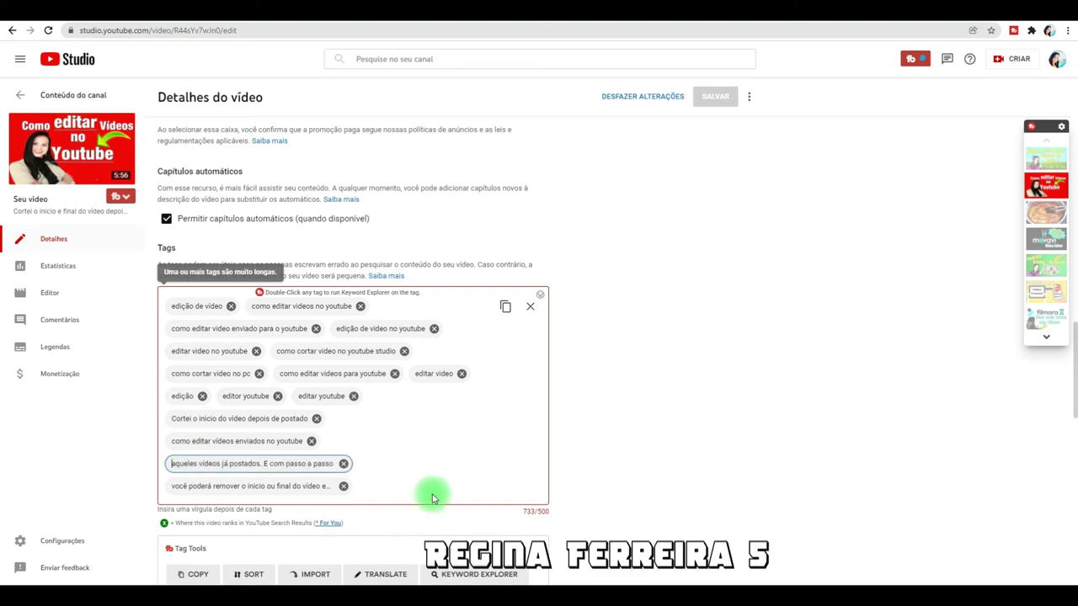
key(Delete)
key(Delete)
key(Delete)
key(Delete)
key(Delete)
key(Delete)
key(Delete)
key(Delete)
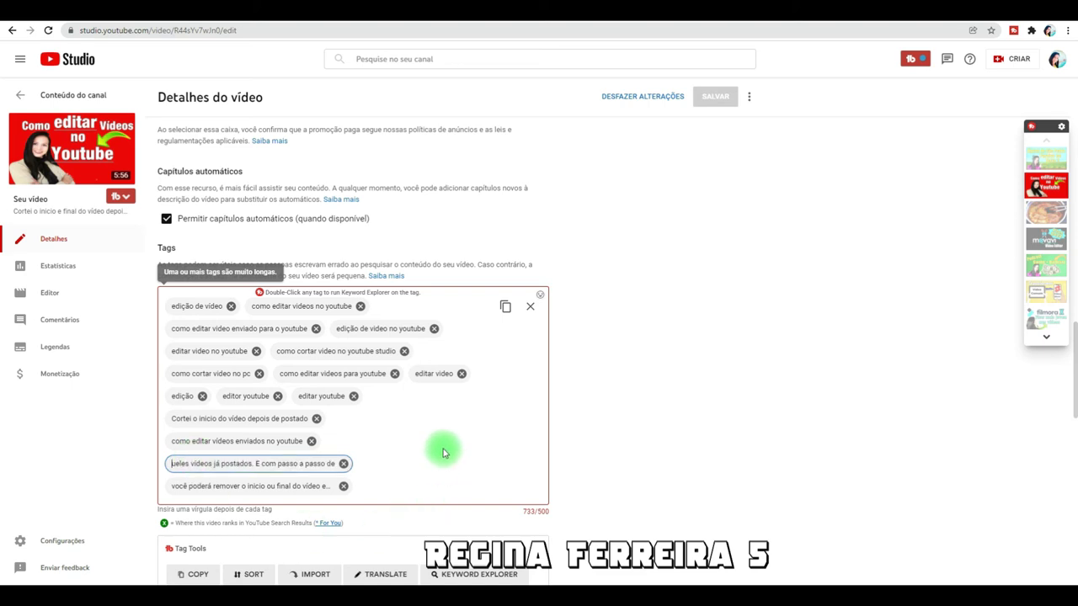
key(Delete)
key(Delete)
key(Delete)
key(Delete)
key(Delete)
key(Delete)
key(Delete)
key(Delete)
key(Delete)
key(Delete)
key(Delete)
key(Delete)
key(Delete)
key(Delete)
key(Delete)
key(Delete)
key(Delete)
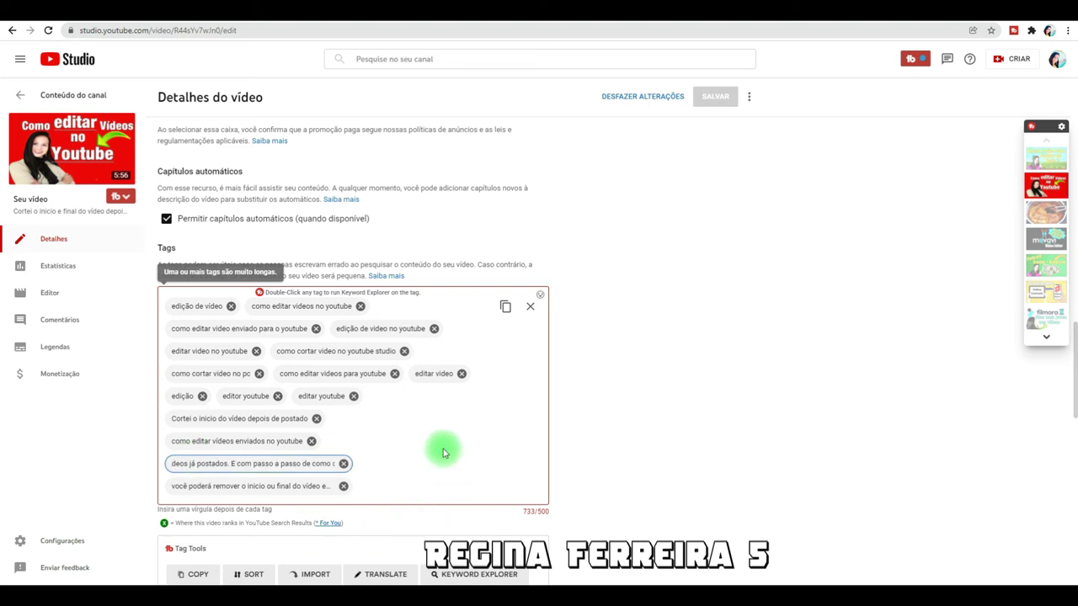
key(Delete)
key(Delete)
key(Delete)
key(Delete)
key(Delete)
key(Delete)
key(Delete)
key(Delete)
key(Delete)
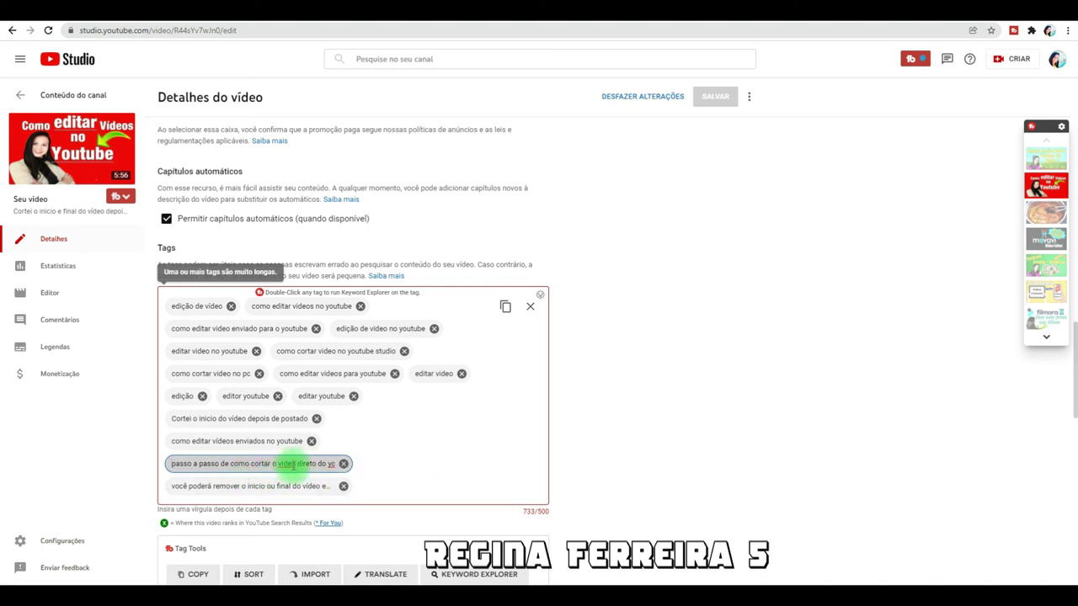
- Trim the end of the third pasted tag so it reads "passo a passo de como cortar o vídeo direto do youtube"
key(Right)
key(Right)
key(Right)
key(Right)
key(Right)
key(Right)
key(Right)
key(Right)
key(Right)
key(Right)
key(Right)
key(Right)
key(Right)
key(Right)
key(Right)
key(Right)
key(Right)
key(Right)
key(Right)
key(Right)
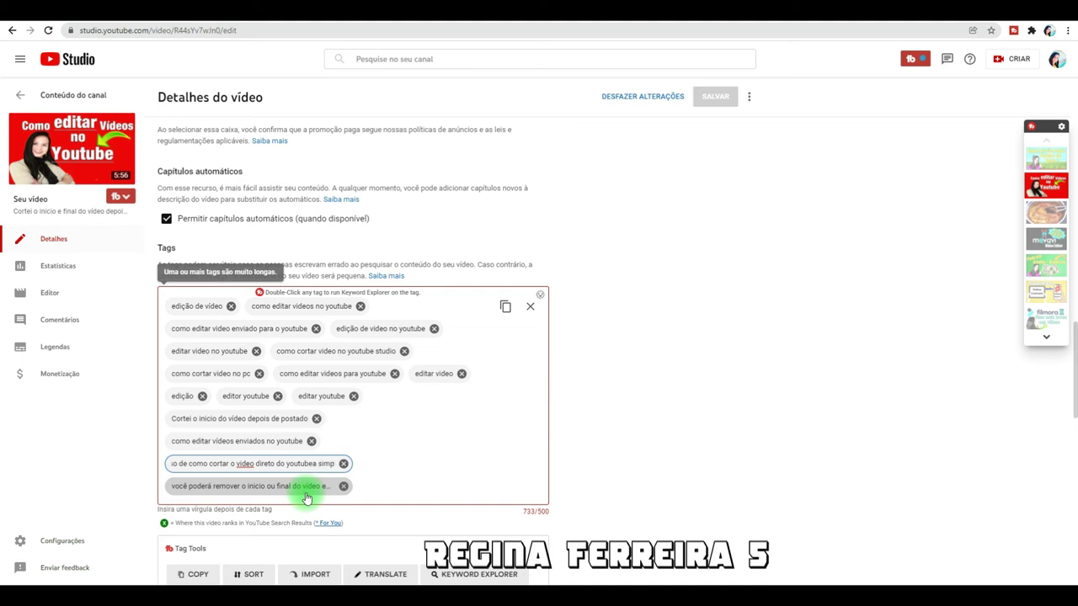
key(BackSpace)
key(BackSpace)
key(BackSpace)
key(BackSpace)
key(BackSpace)
key(BackSpace)
key(BackSpace)
key(BackSpace)
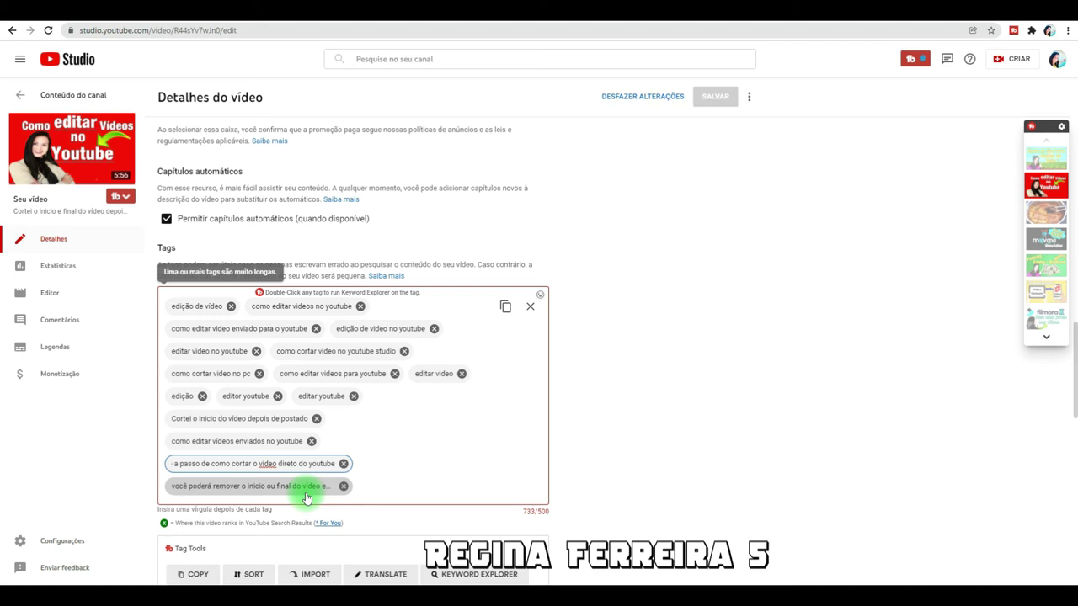
key(Return)
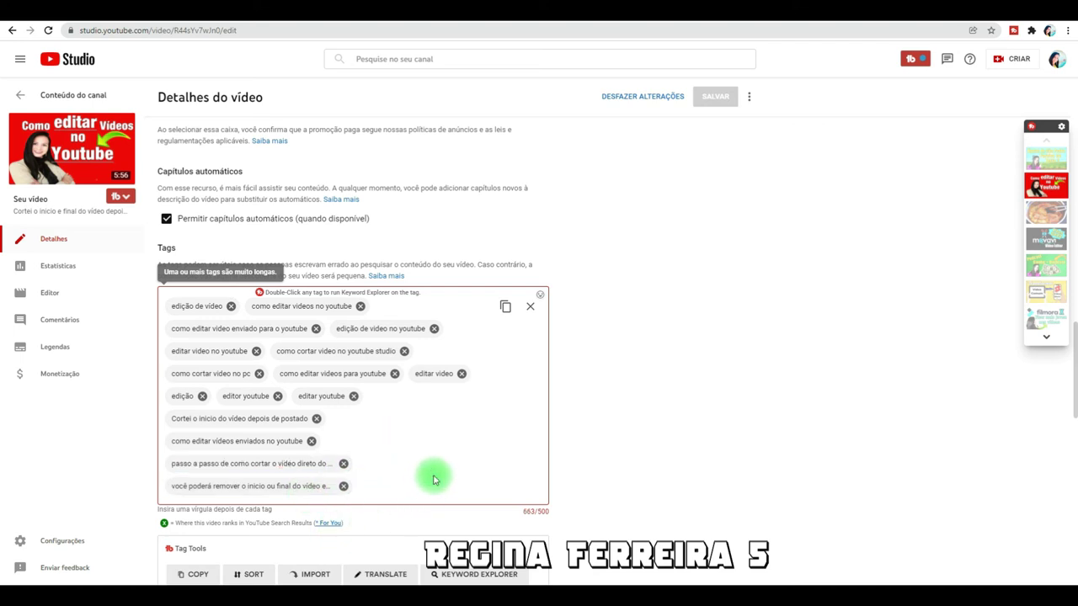
- Remove the opening words "você poderá" from the fourth pasted tag so it begins with "remover o inicio ou final"
click(205, 486)
key(Left)
key(Left)
key(Left)
key(Left)
key(Left)
key(Left)
key(Left)
key(Left)
key(Left)
key(Left)
key(Left)
key(Left)
key(Left)
key(Left)
key(Left)
key(Left)
key(Left)
key(Left)
key(Left)
key(Left)
key(Left)
key(Left)
key(Left)
key(Left)
key(Left)
key(Left)
key(Left)
key(Left)
key(Left)
key(Left)
key(Left)
key(Left)
key(Left)
key(Left)
key(Left)
key(Left)
key(Left)
key(Left)
key(Left)
key(Left)
key(Left)
key(Left)
key(Left)
key(Left)
key(Left)
key(Left)
key(Left)
key(Left)
key(Left)
key(Left)
key(Left)
key(Left)
key(Left)
key(Left)
key(Left)
key(Left)
key(Left)
key(Left)
key(Left)
key(Left)
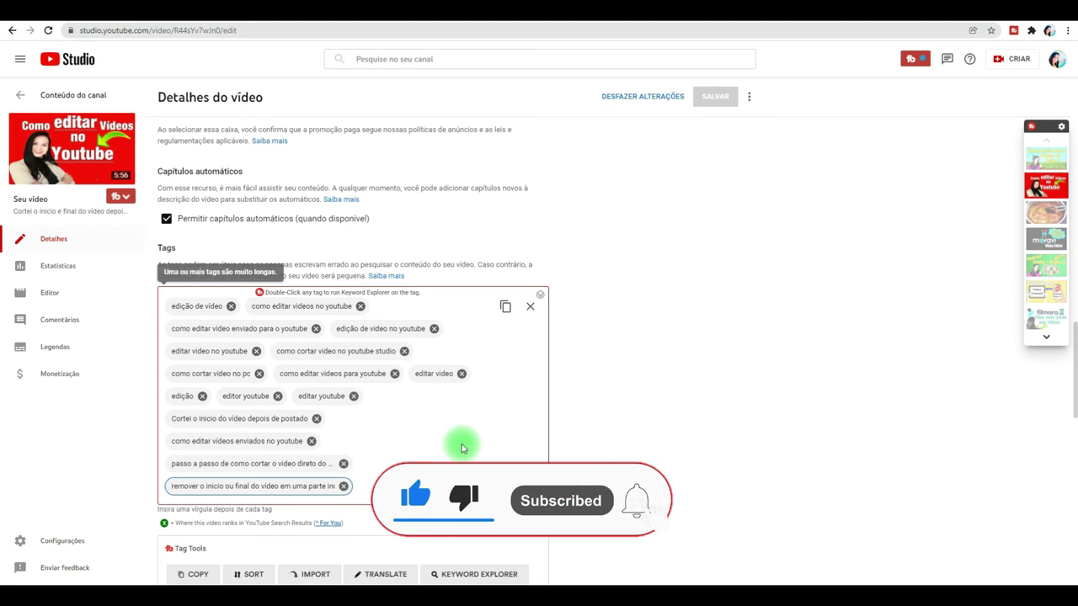
- Delete "ou final" and the words following "vídeo" in the fourth pasted tag so it begins with "remover o inicio do vídeo"
triple_click(228, 486)
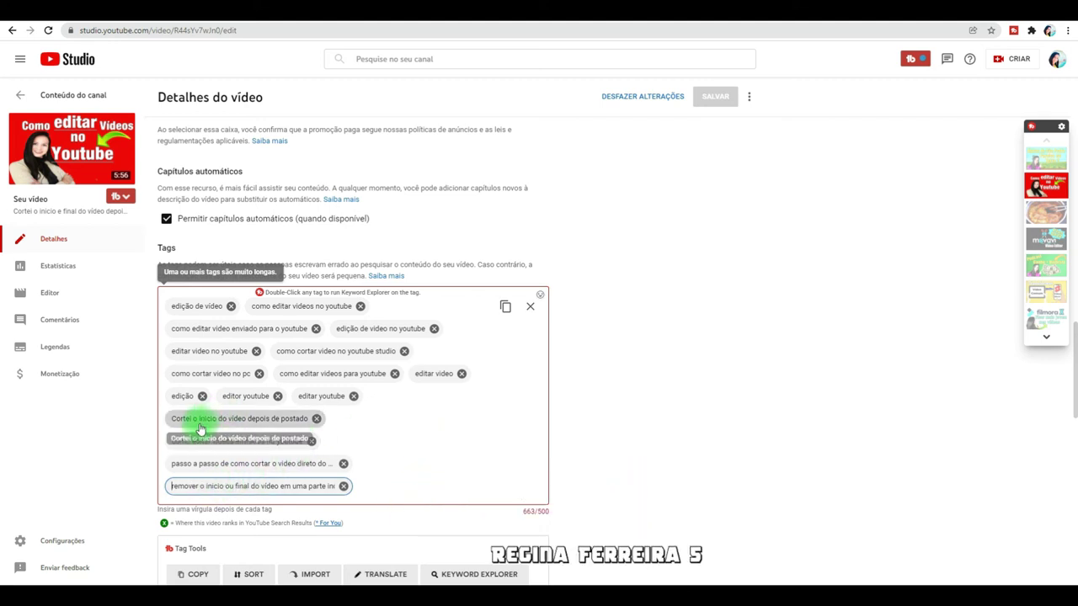
click(180, 488)
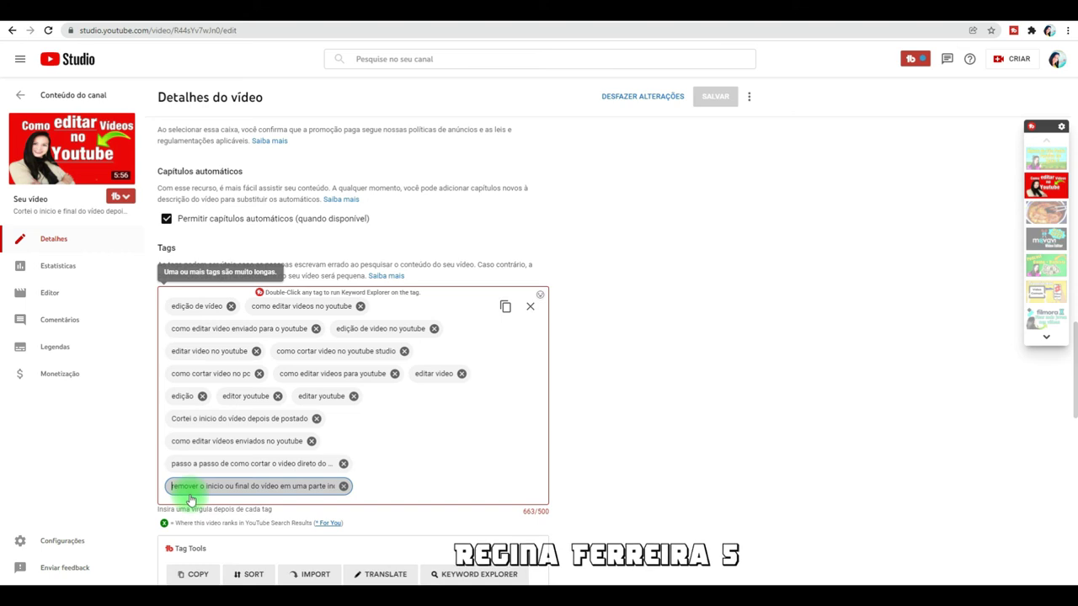
click(257, 496)
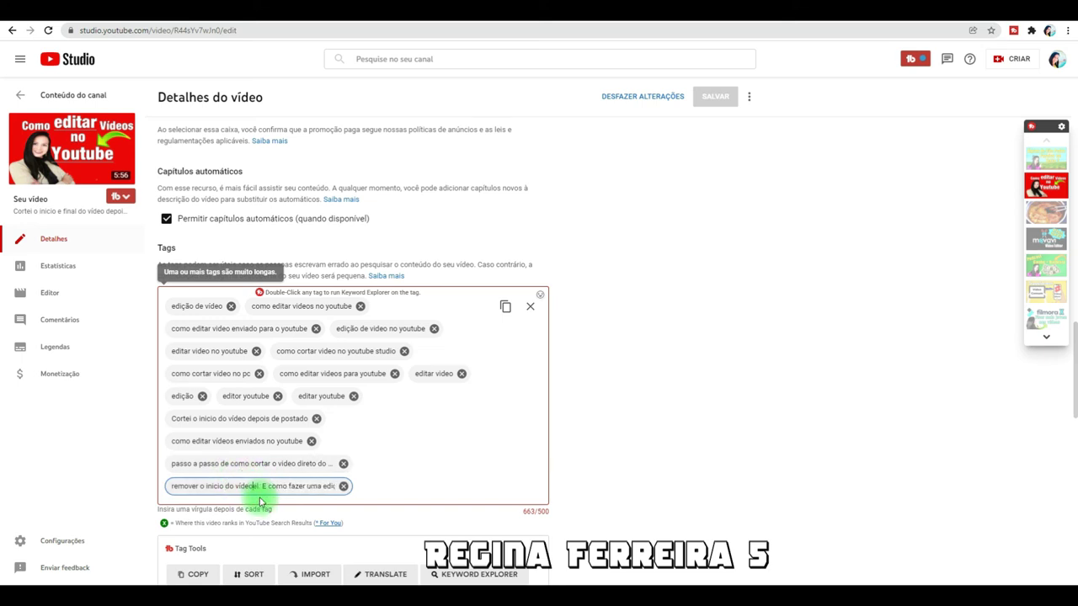
- Delete all the remaining text after "vídeo" in the fourth pasted tag so it reads "remover o inicio do vídeo"
key(Delete)
key(Delete)
key(Delete)
key(Delete)
key(Delete)
key(Delete)
key(Delete)
key(Delete)
key(Delete)
key(Delete)
key(Delete)
key(Delete)
key(Delete)
key(Delete)
key(Delete)
key(Delete)
key(Delete)
key(Delete)
key(Delete)
key(Delete)
key(Delete)
key(Delete)
key(Delete)
key(Delete)
key(Delete)
key(Delete)
key(Delete)
key(Delete)
key(Delete)
key(Delete)
key(Delete)
key(Delete)
key(Delete)
key(Delete)
key(Delete)
key(Delete)
key(Delete)
key(Delete)
key(Delete)
key(Delete)
key(Delete)
key(Delete)
key(Delete)
key(Delete)
key(Delete)
key(Delete)
key(Delete)
key(Delete)
key(Delete)
key(Delete)
key(Delete)
key(Delete)
key(Delete)
key(Delete)
key(Delete)
key(Delete)
key(Delete)
key(Delete)
key(Delete)
key(Delete)
key(Delete)
key(Delete)
key(Delete)
key(Delete)
key(Delete)
key(Delete)
key(Delete)
key(Delete)
key(Delete)
key(Delete)
key(Delete)
key(Delete)
key(Delete)
key(Delete)
key(Delete)
key(Delete)
key(Delete)
key(Delete)
key(Delete)
key(Delete)
key(Delete)
key(Delete)
key(Delete)
key(Delete)
key(Delete)
key(Delete)
key(Delete)
key(Delete)
key(Delete)
key(Delete)
key(Delete)
key(Delete)
key(Delete)
key(Delete)
key(Delete)
key(Delete)
key(Delete)
key(Delete)
key(Delete)
key(Delete)
key(Delete)
key(Delete)
key(Delete)
key(Delete)
key(Delete)
key(Delete)
key(Delete)
key(Delete)
key(Delete)
key(Delete)
key(Delete)
key(Delete)
key(Delete)
key(Delete)
key(Delete)
key(Delete)
key(Delete)
key(Delete)
key(Delete)
key(Delete)
key(Delete)
key(Delete)
key(Delete)
key(Delete)
key(Delete)
key(Delete)
key(Delete)
key(Delete)
key(Delete)
key(Delete)
key(Delete)
key(Delete)
key(Delete)
key(Delete)
key(Delete)
key(Delete)
key(Delete)
key(Delete)
key(Delete)
key(Delete)
key(Delete)
key(Delete)
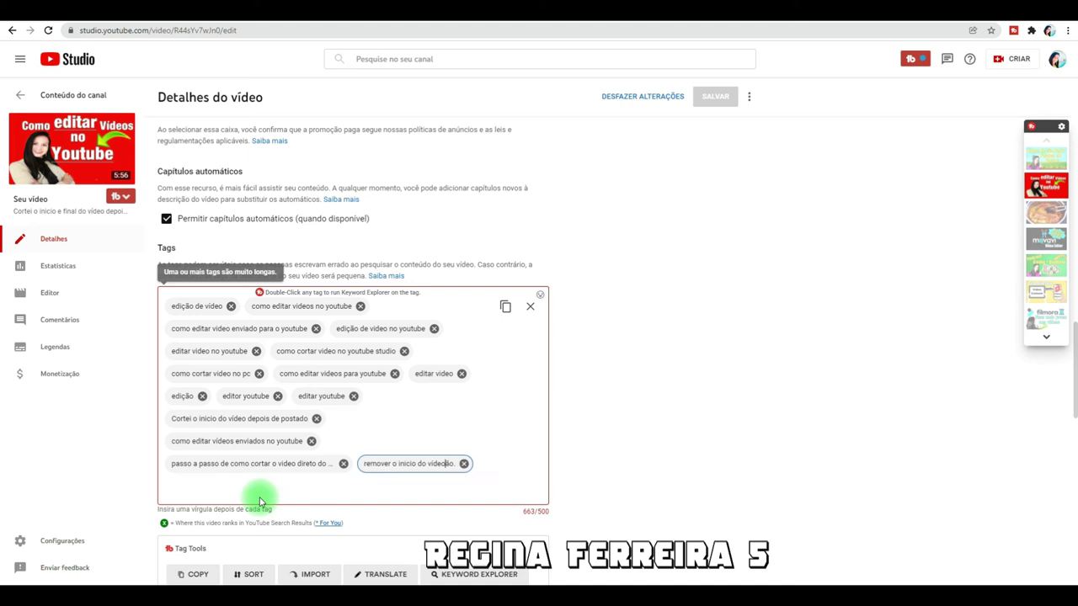
key(Delete)
key(Delete)
key(Delete)
- Add two new tags to the video: "edição no youtube" and "video aula de edição de vídeo"
click(340, 488)
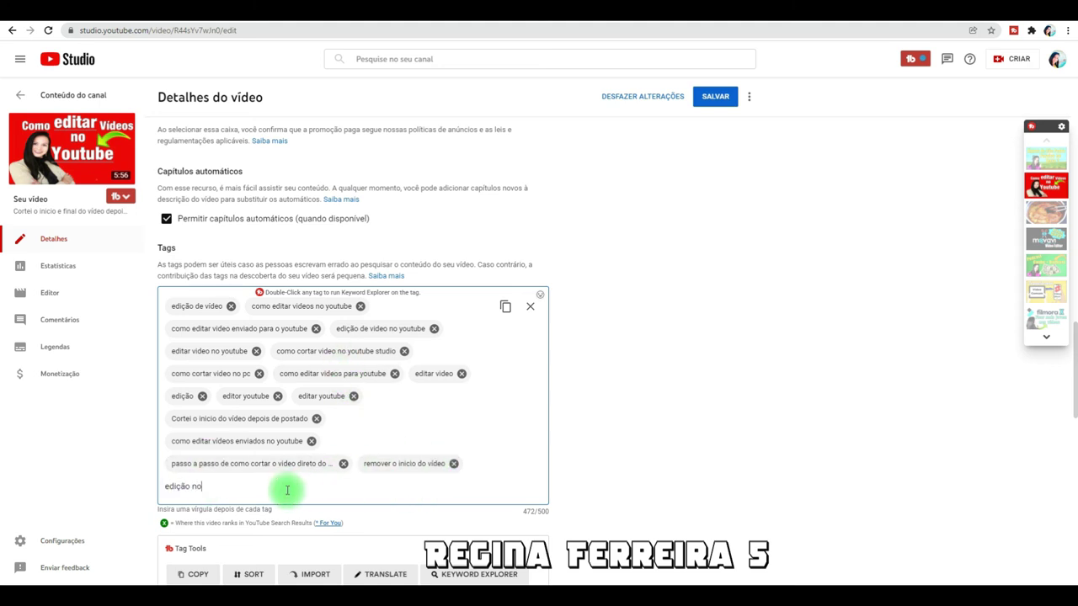
key(Return)
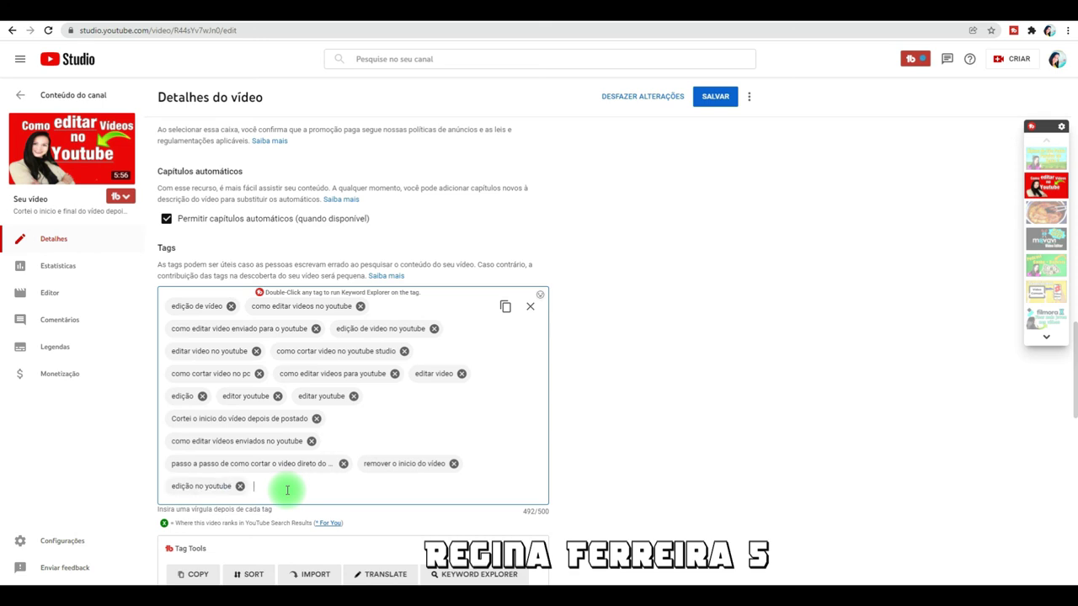
text(video aula de edição de video)
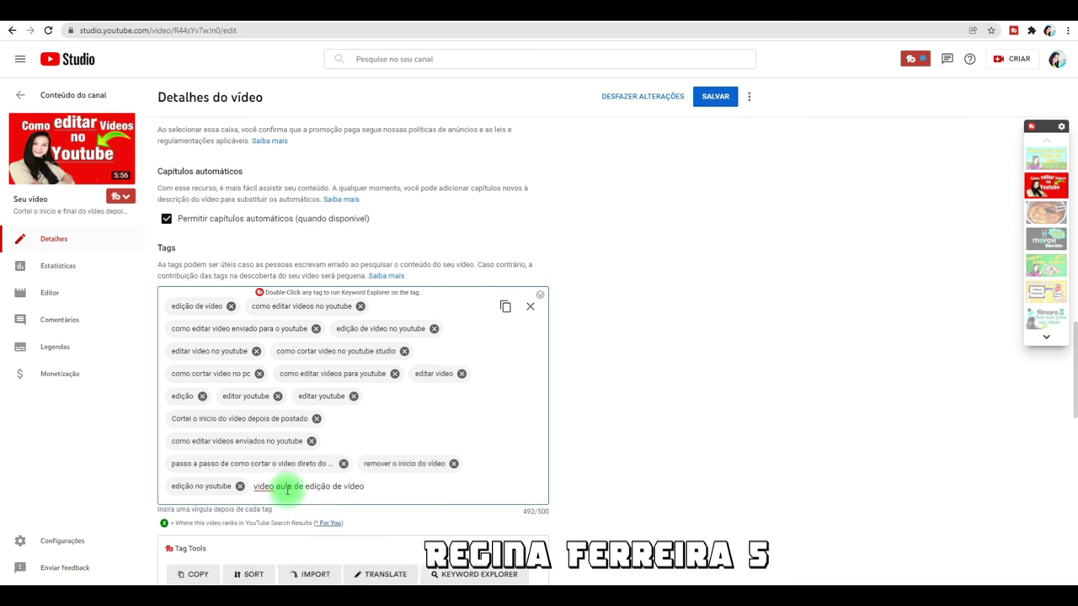
key(Return)
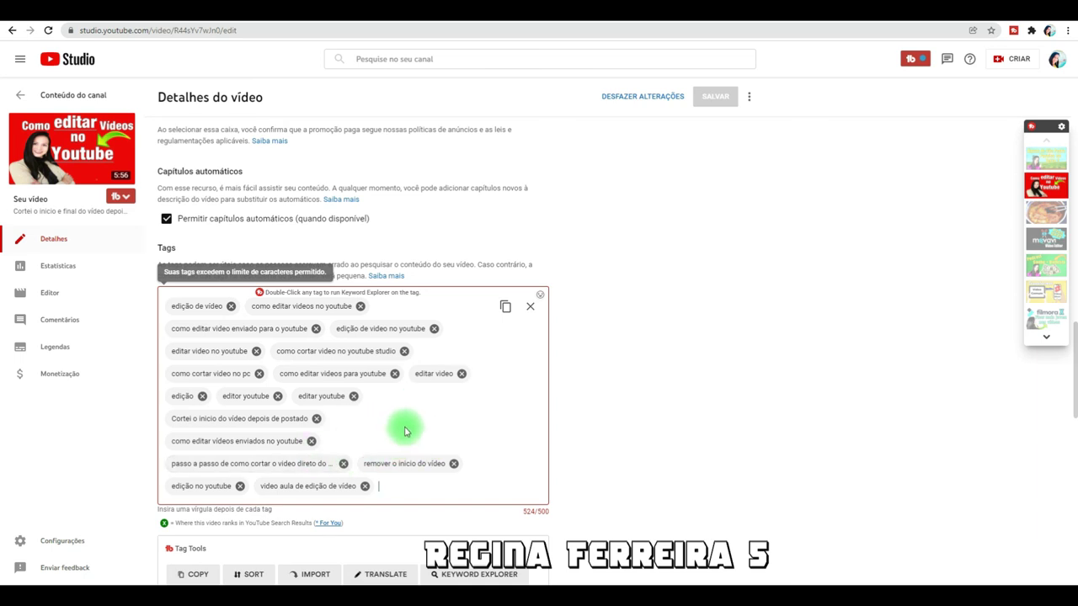
- Remove the tags "edição" and "editor youtube" from the list and save the video details
click(202, 397)
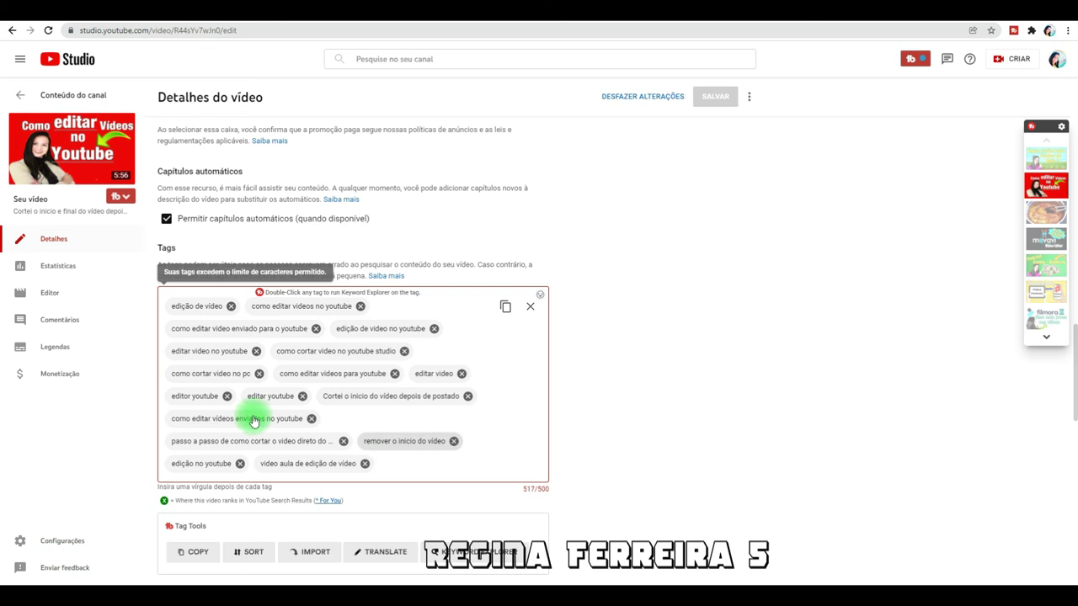
click(226, 396)
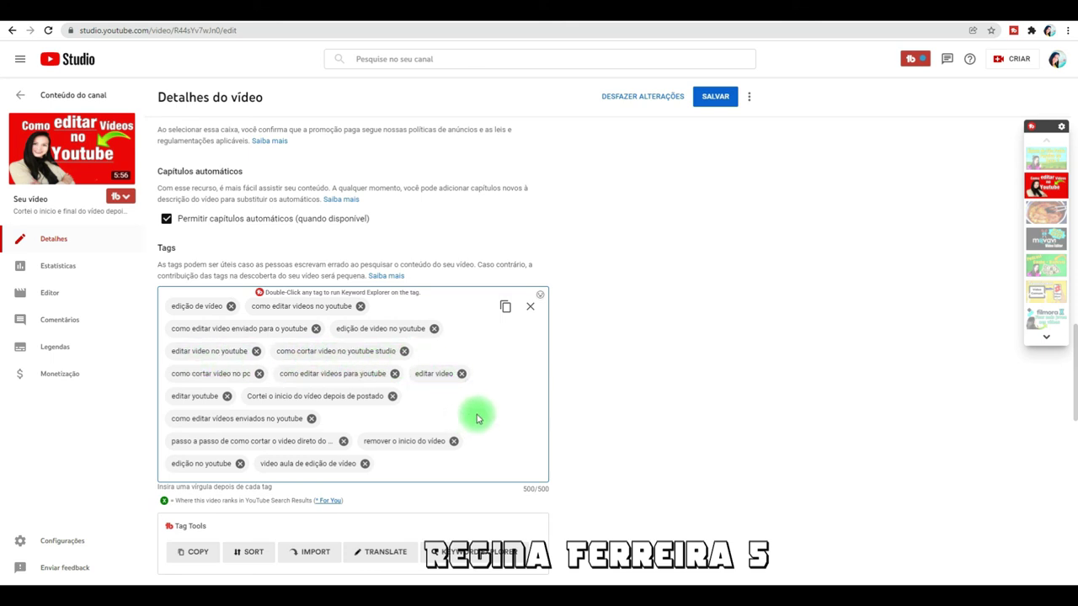
click(715, 97)
- Add the recommended tag "crescer no youtube" to the video's tags
scroll(799, 396, down, 2)
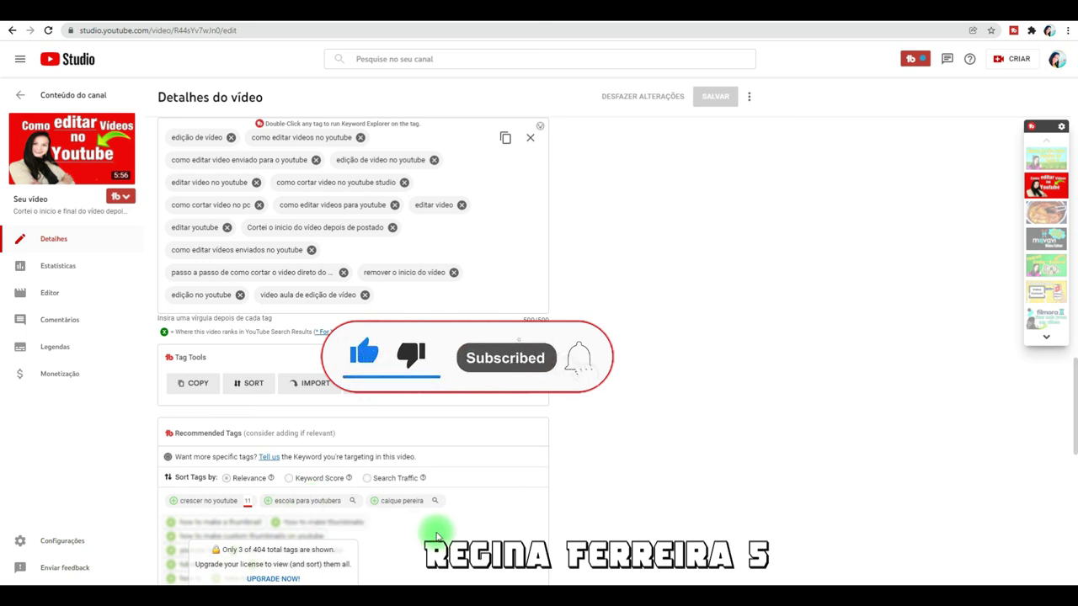
scroll(362, 522, down, 1)
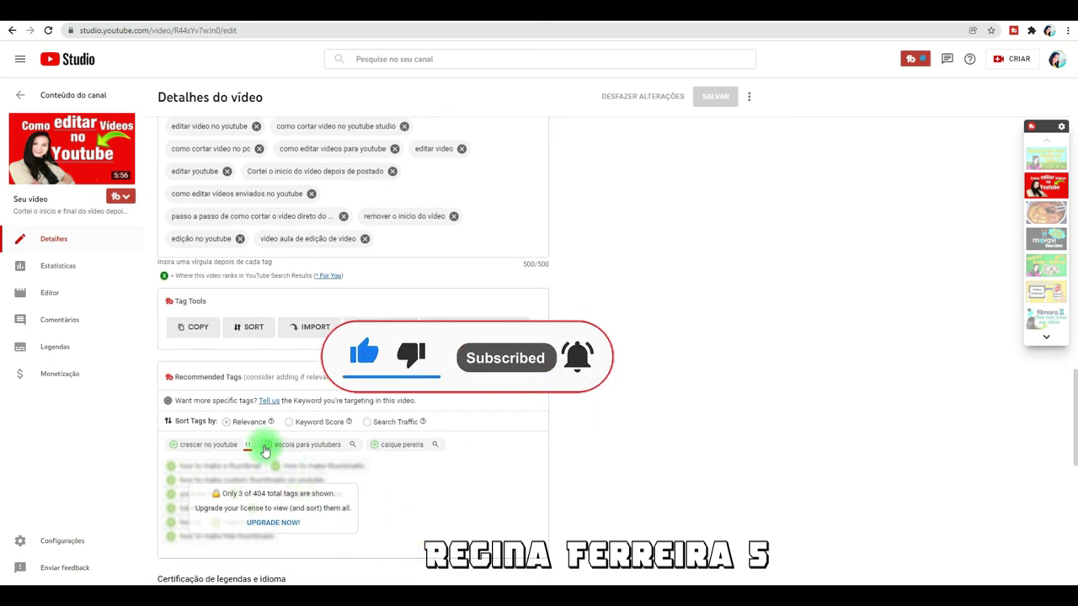
click(174, 449)
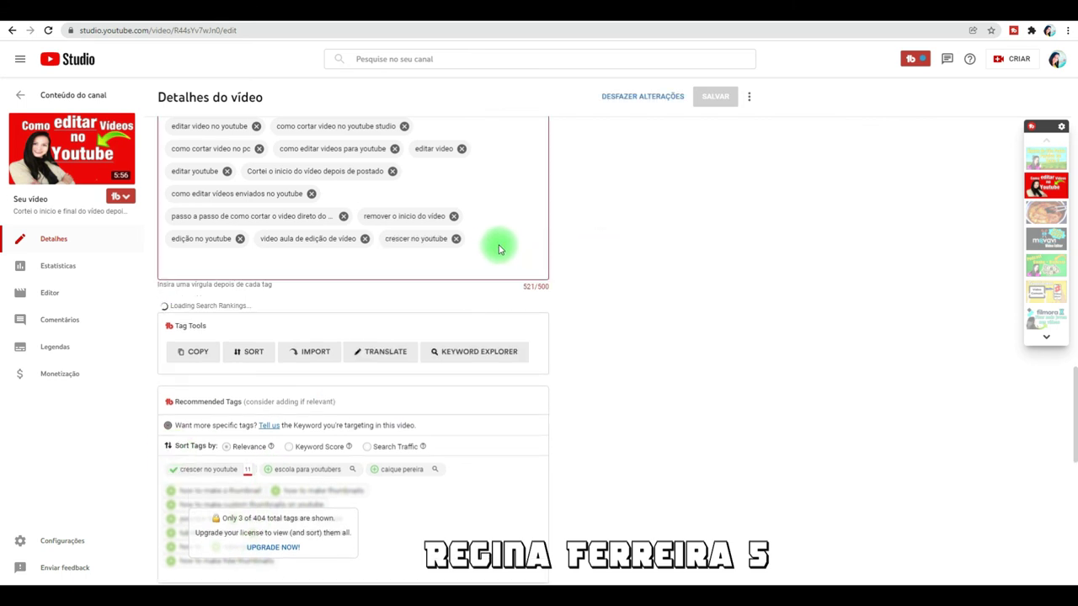